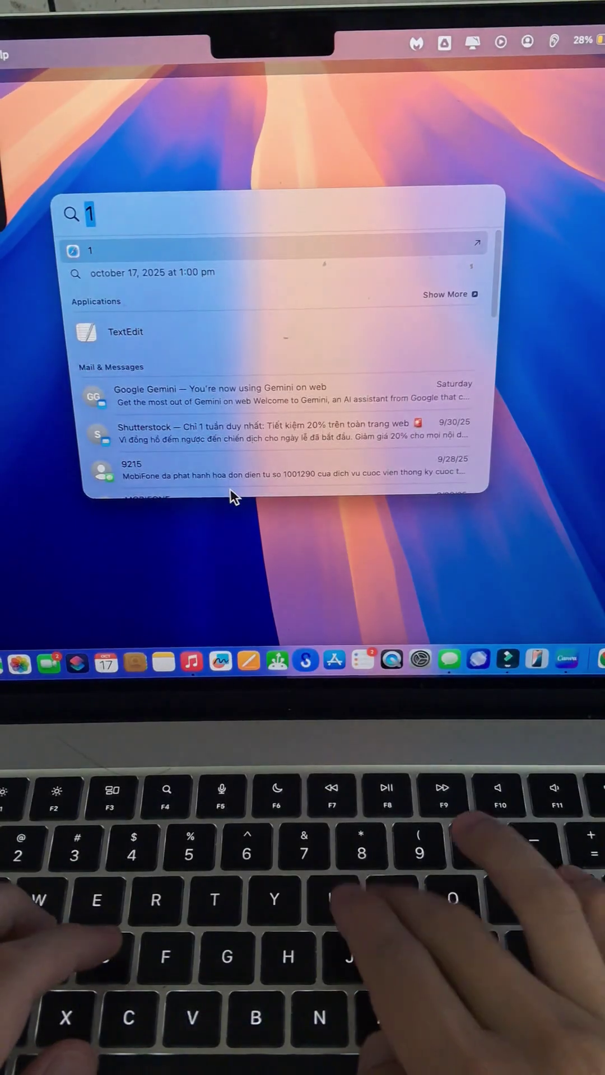
pyautogui.write('image')
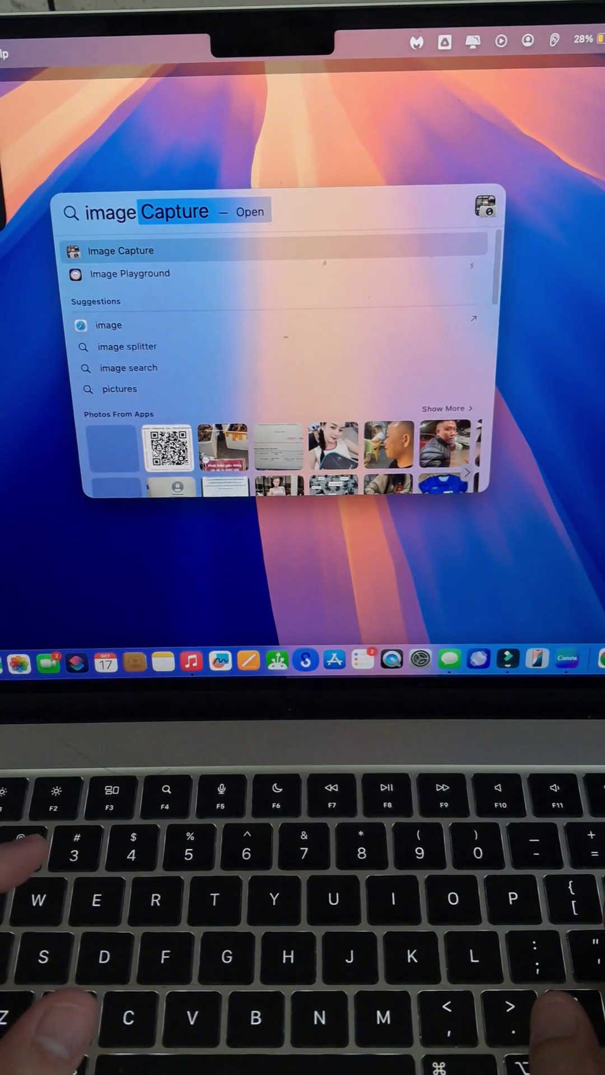
# Launch Image Capture from Spotlight to list the iPhone's 982 photos and videos.
pyautogui.press('Return')
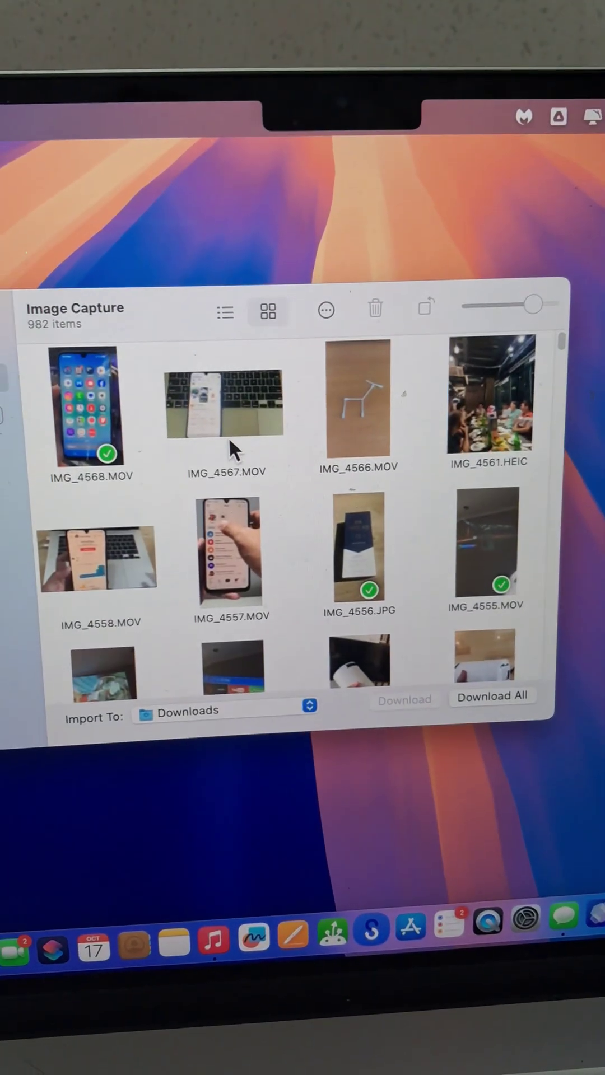
# Select IMG_4567.MOV and add three more iPhone thumbnails to the selection.
pyautogui.click(223, 475)
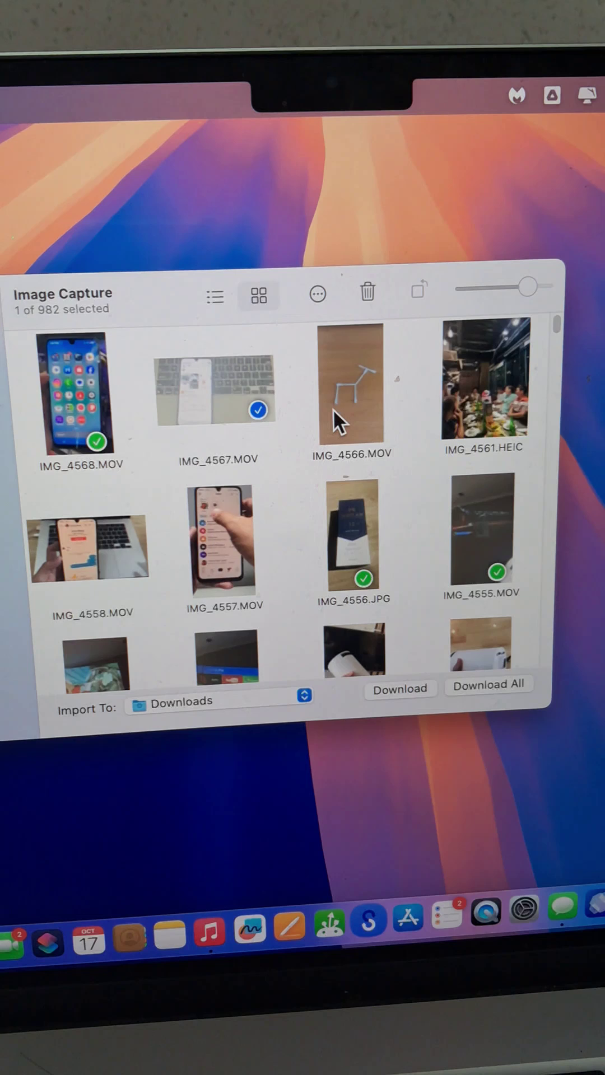
pyautogui.keyDown('super'); pyautogui.click(482, 527); pyautogui.keyUp('super')
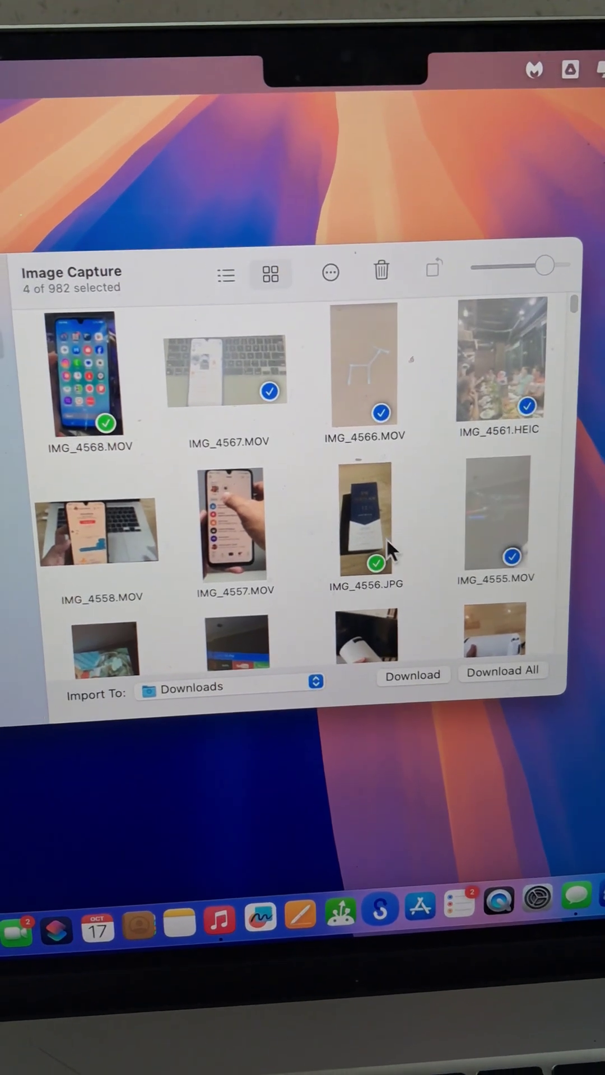
pyautogui.keyDown('super'); pyautogui.click(369, 529); pyautogui.keyUp('super')
pyautogui.keyDown('super'); pyautogui.click(245, 512); pyautogui.keyUp('super')
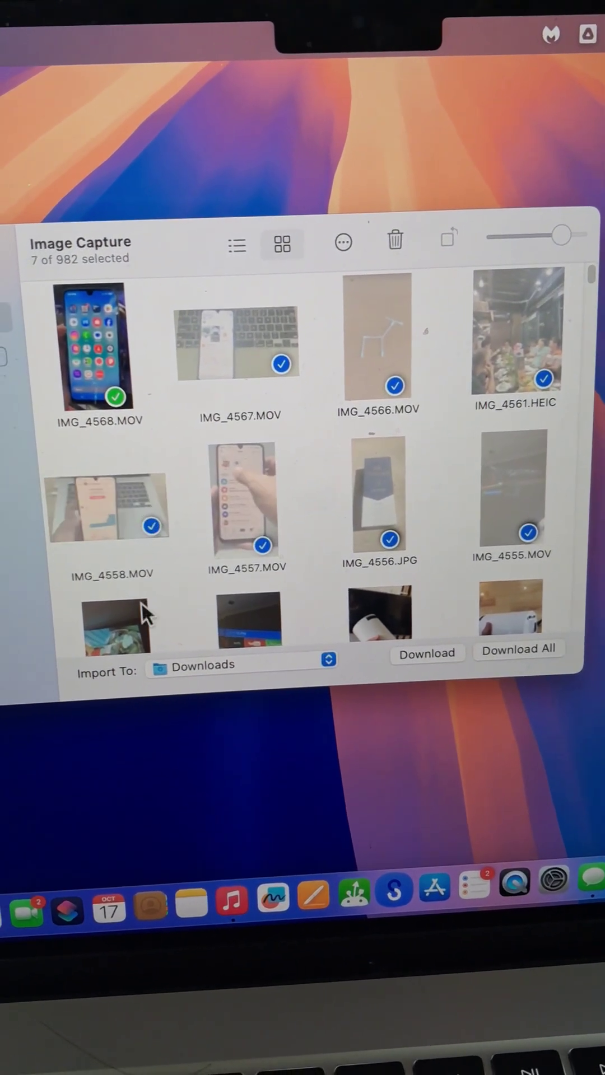
pyautogui.scroll(-2, 210, 573)
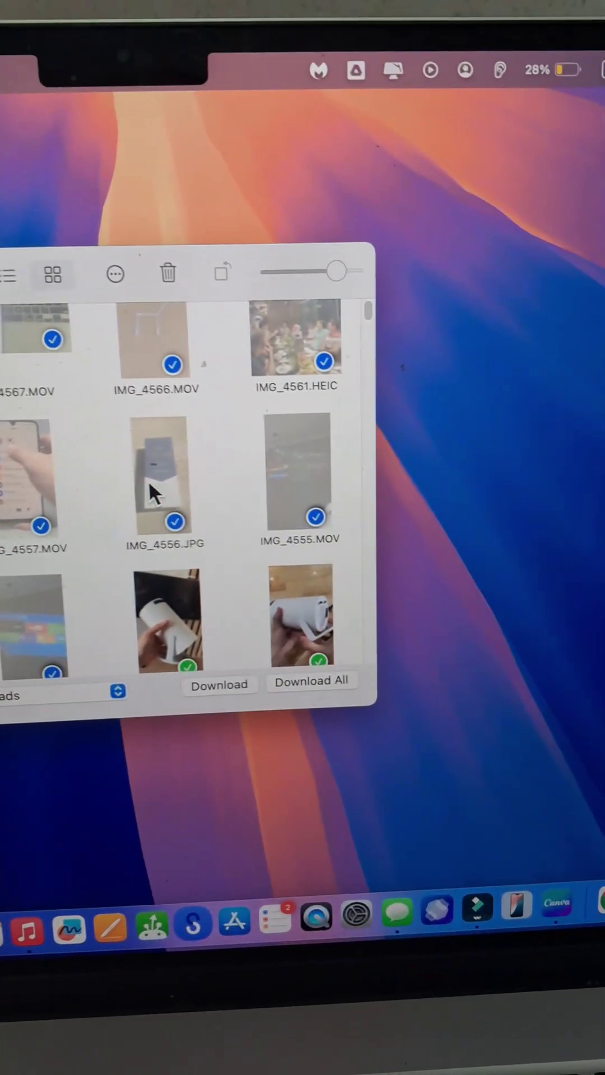
# Drag the selected items, including IMG_4567.MOV, onto the Mac desktop.
pyautogui.moveTo(149, 481)
pyautogui.mouseDown()
pyautogui.moveTo(385, 406)
pyautogui.moveTo(380, 403)
pyautogui.mouseUp()
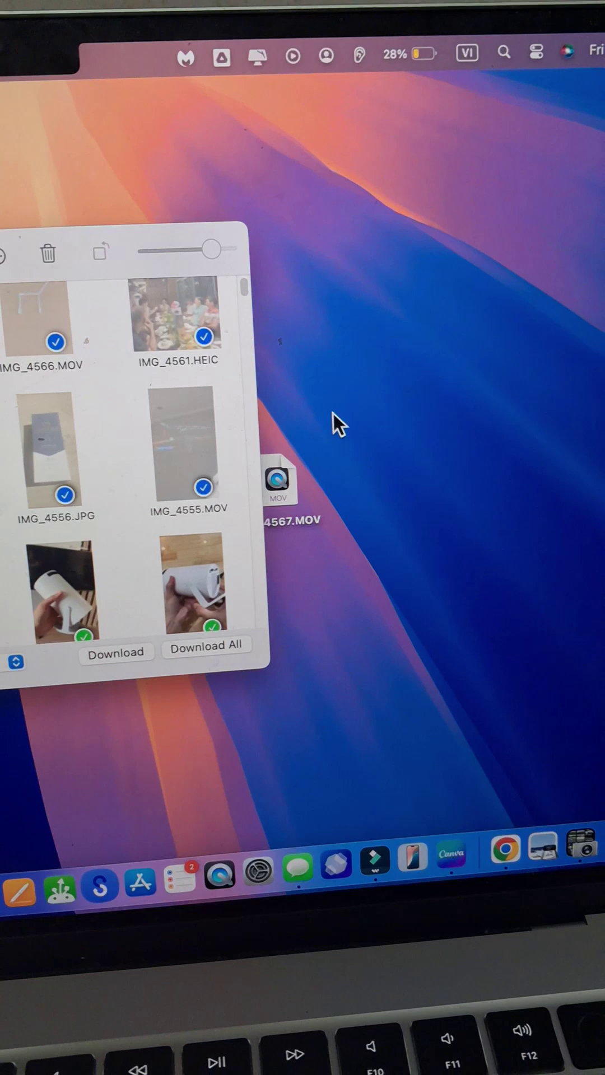